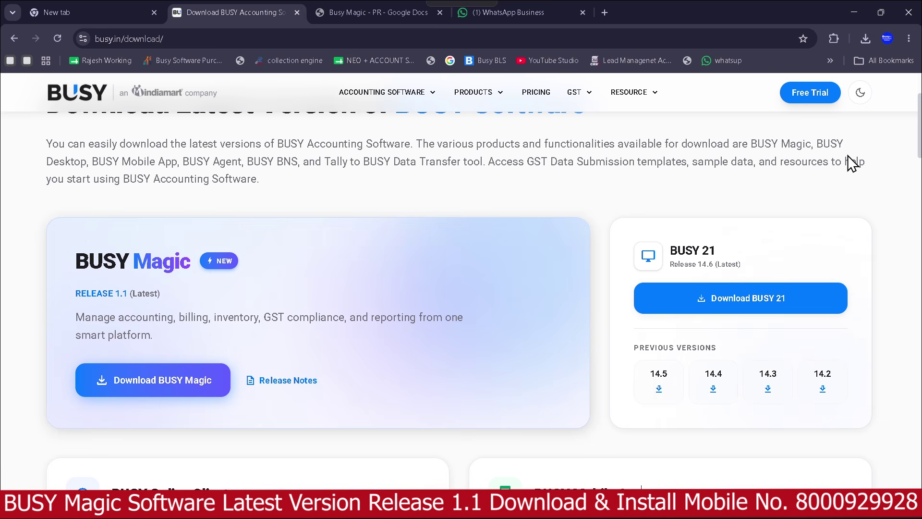
Open the folder containing the downloaded BusyMagic_v1.1 installer and run it.
click(866, 38)
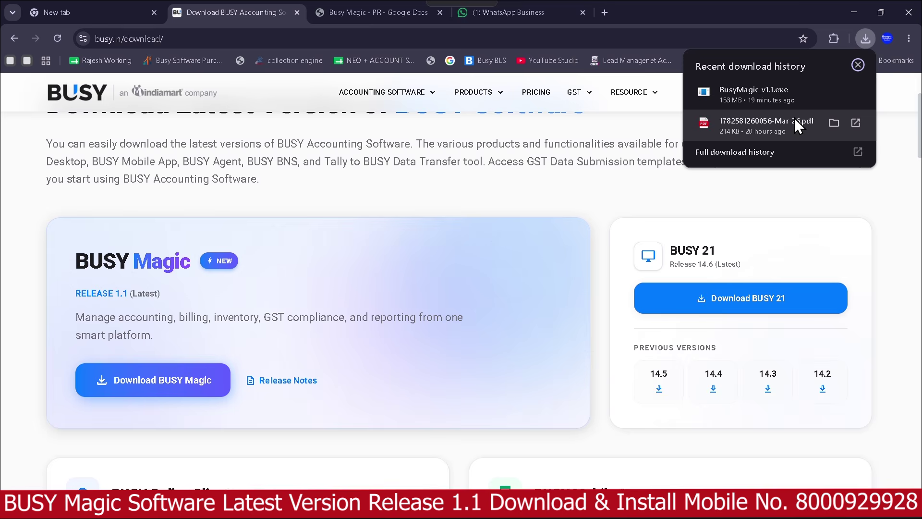
click(834, 91)
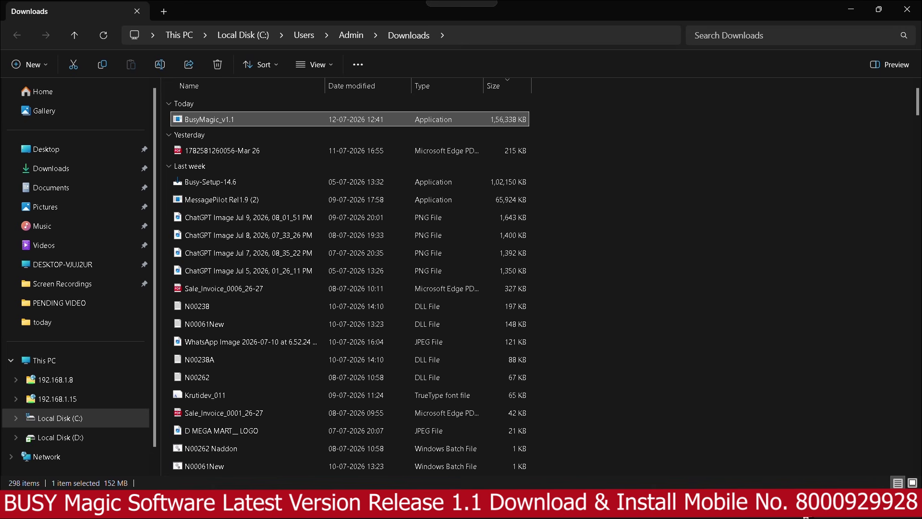
double_click(285, 121)
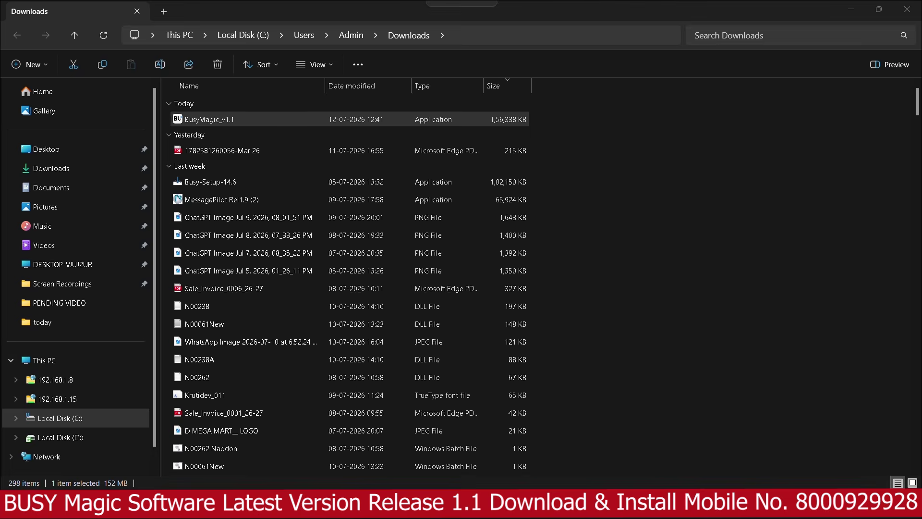
Examine the Busy Magic Release 1.1 release notes from the BUSY download page, and return to that page.
click(569, 510)
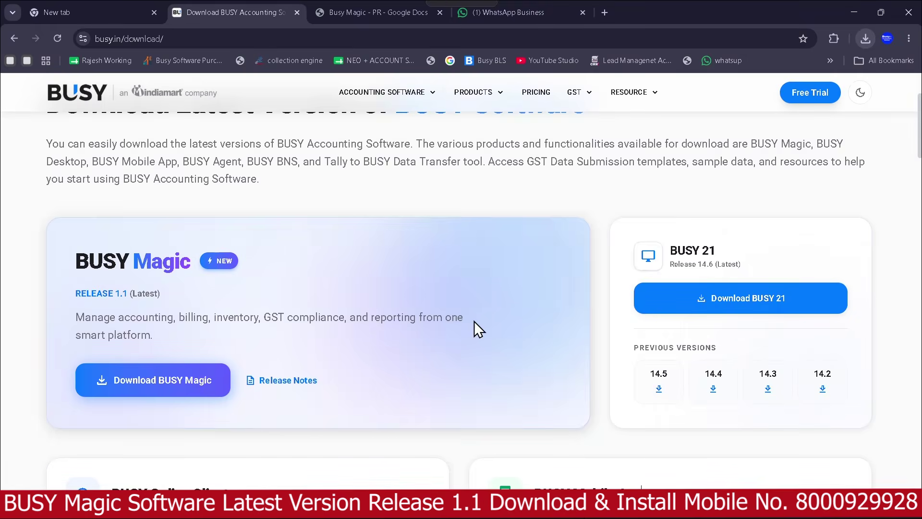
click(296, 381)
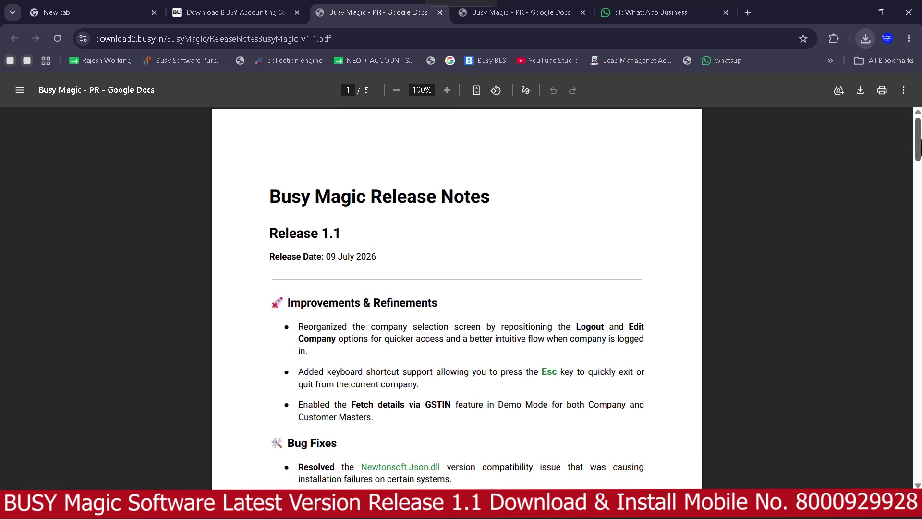
scroll(919, 159, down, 3)
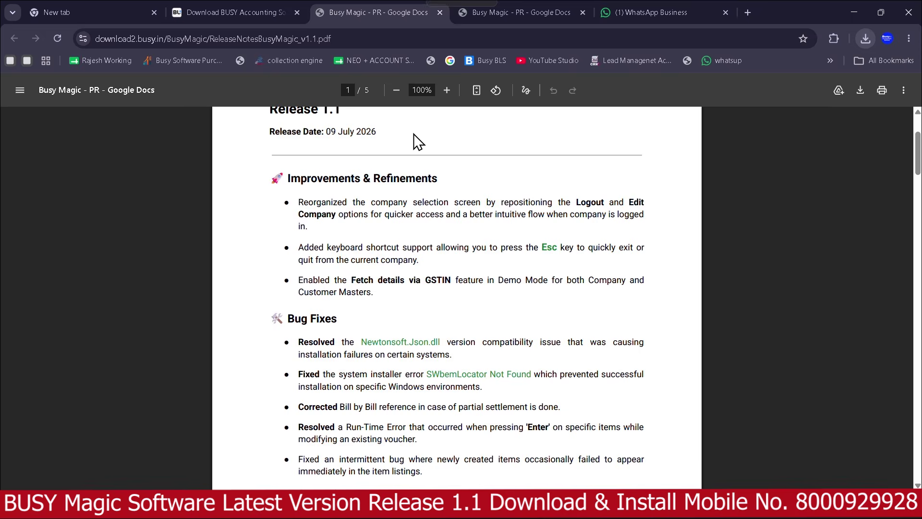
click(250, 13)
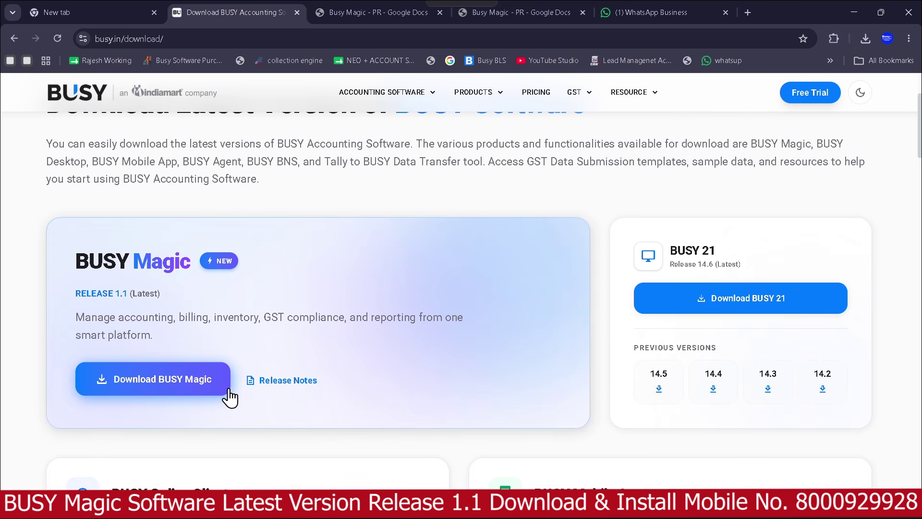
Try again to replace ChilkatAx-9.5.0-win32.dll in the Busy Magic installer, and cancel the installation.
click(649, 513)
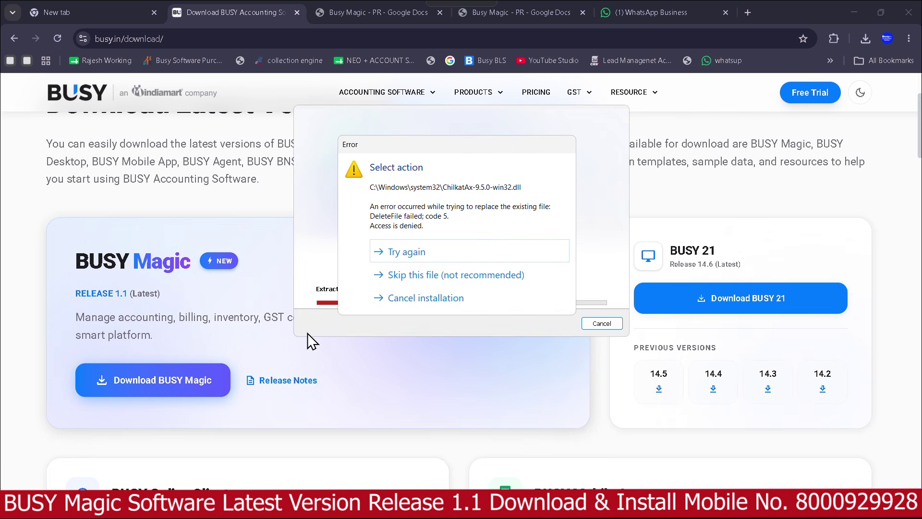
drag(442, 148, 136, 126)
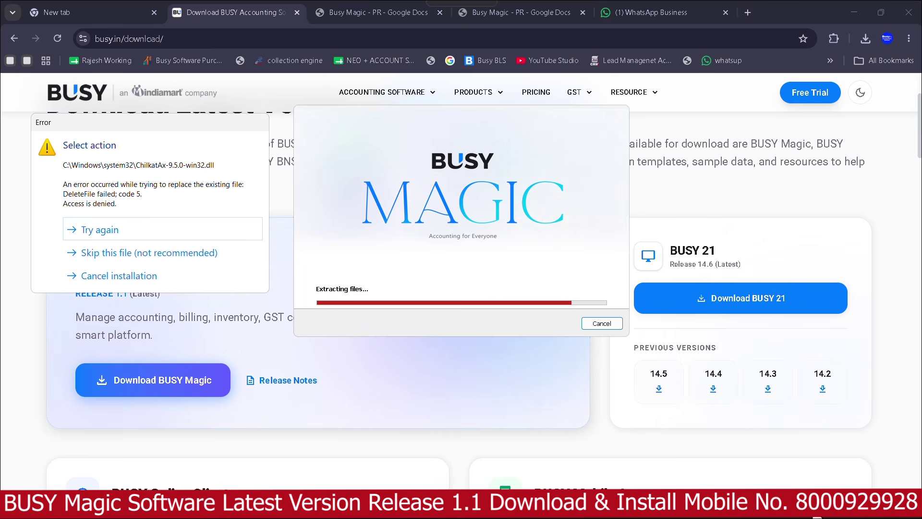
click(812, 517)
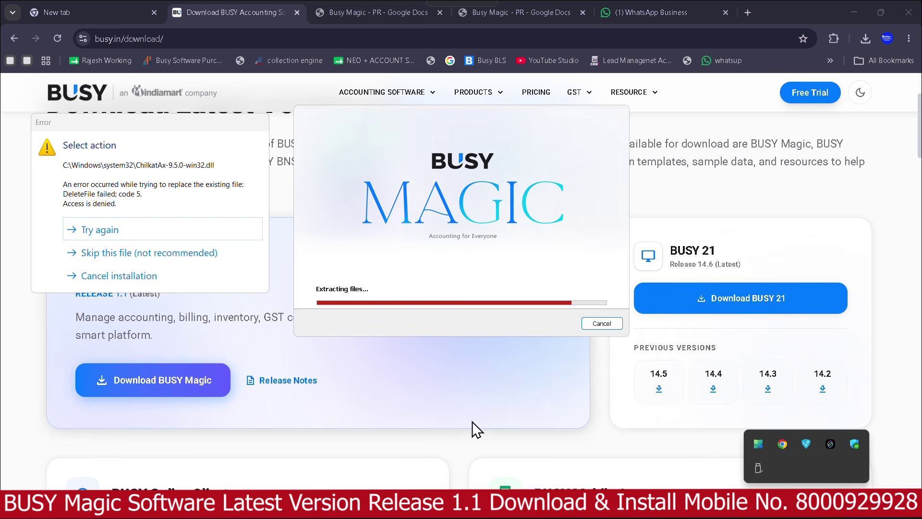
click(139, 233)
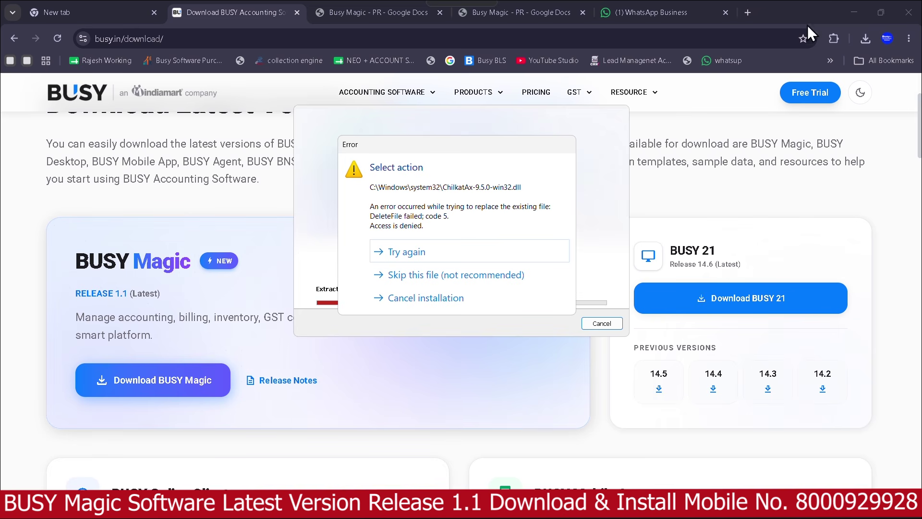
click(381, 299)
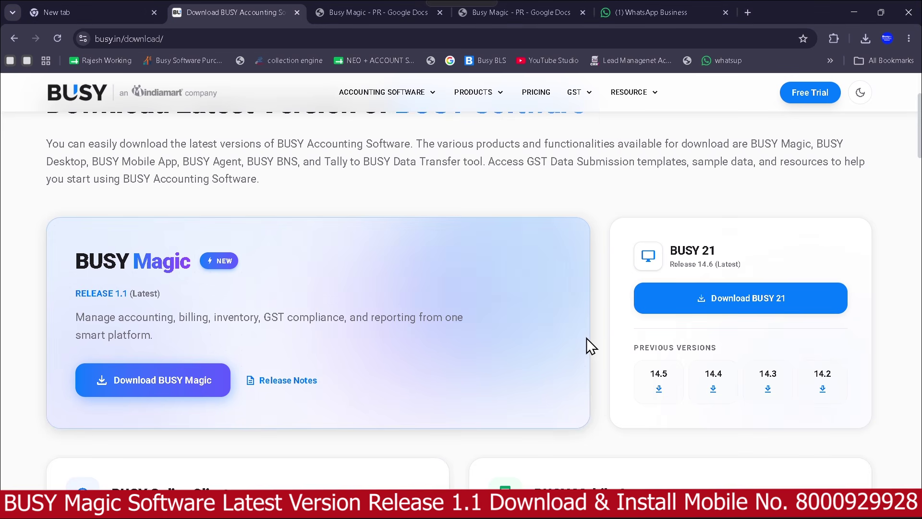
Open Programs and Features in the Windows Control Panel.
key(super)
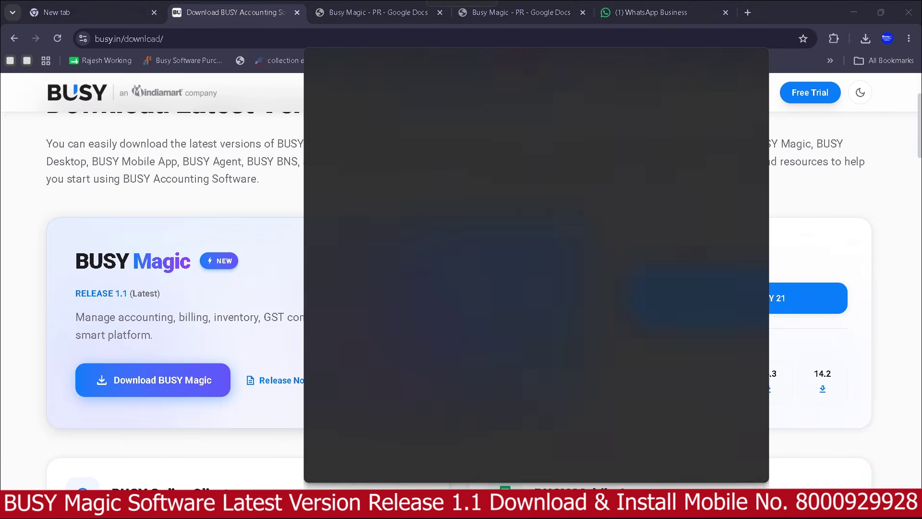
text(v)
key(BackSpace)
text(control panel)
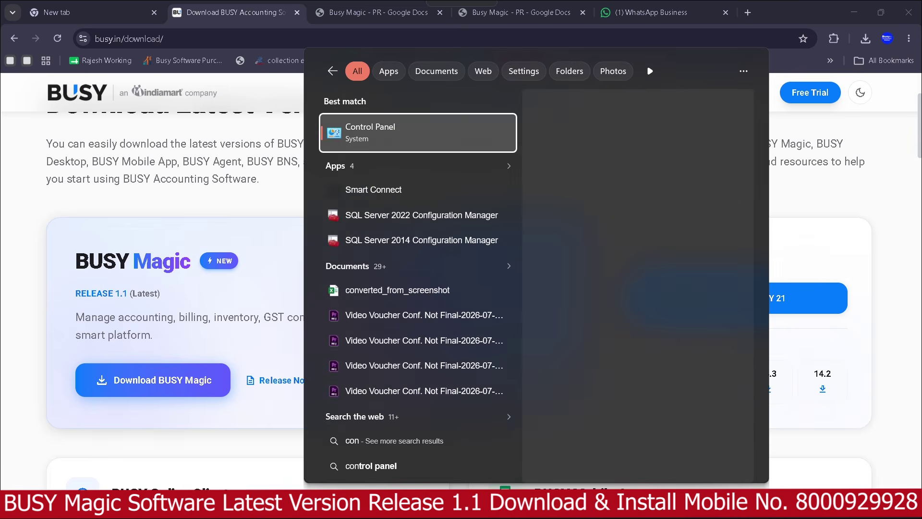
key(Return)
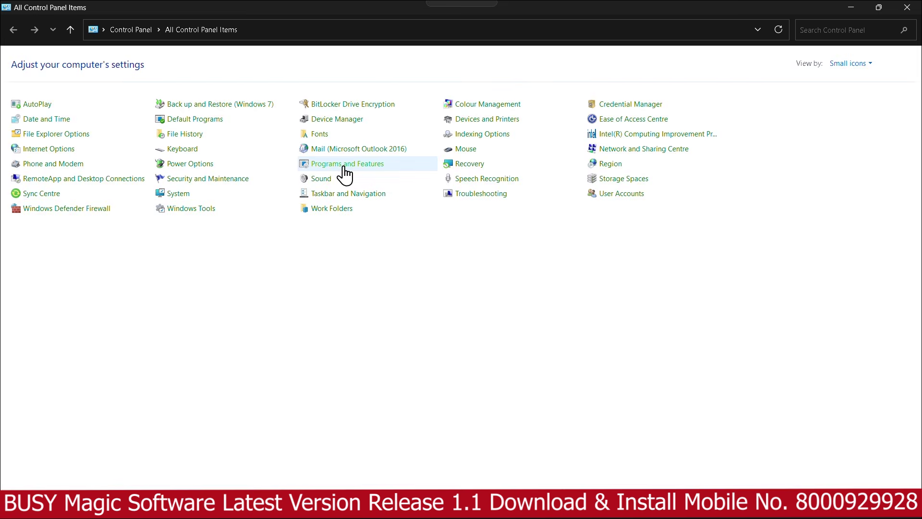
click(343, 166)
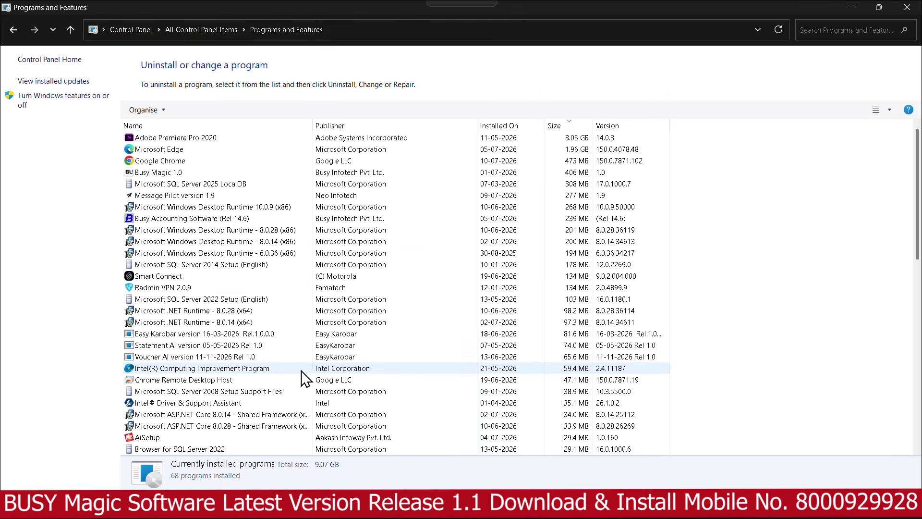
Uninstall Busy Magic 1.0 with all of its components.
click(194, 174)
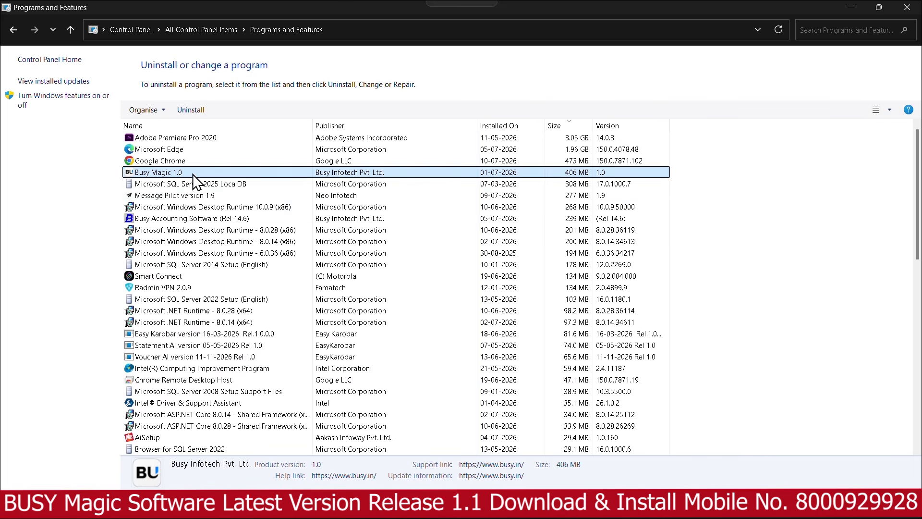
right_click(194, 175)
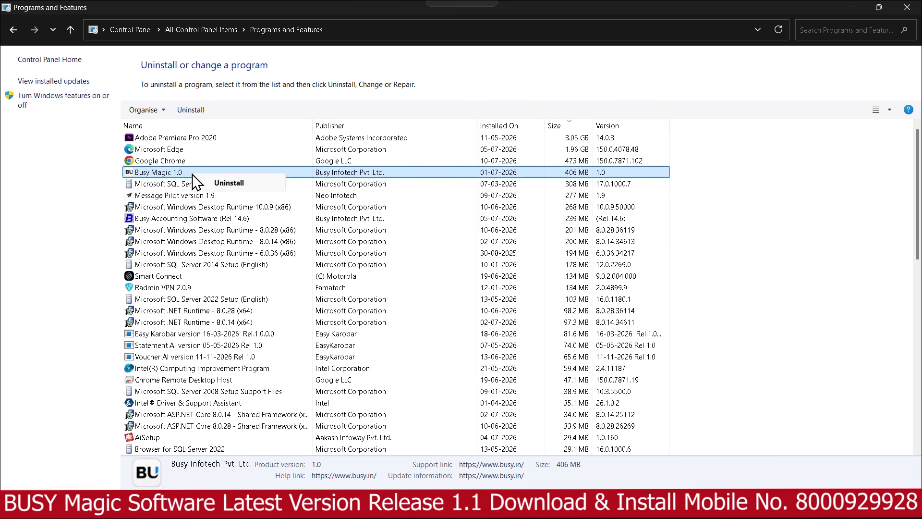
click(229, 184)
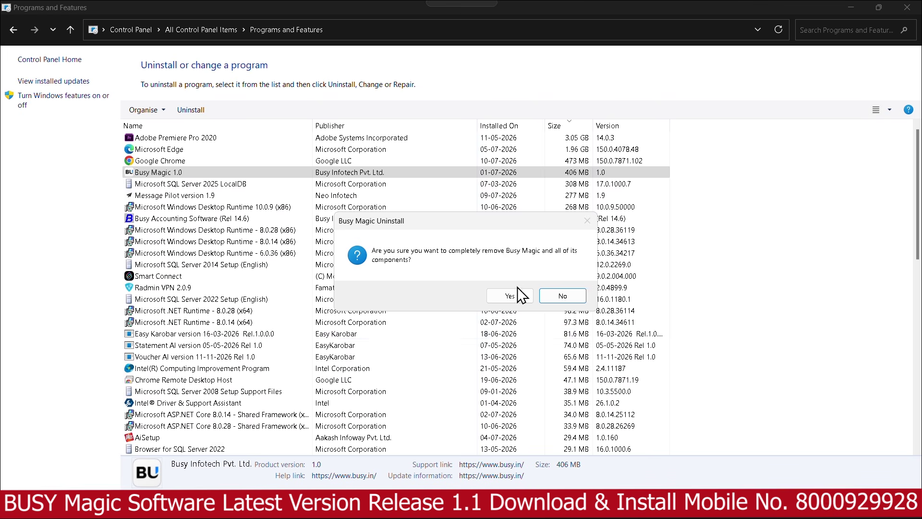
click(515, 296)
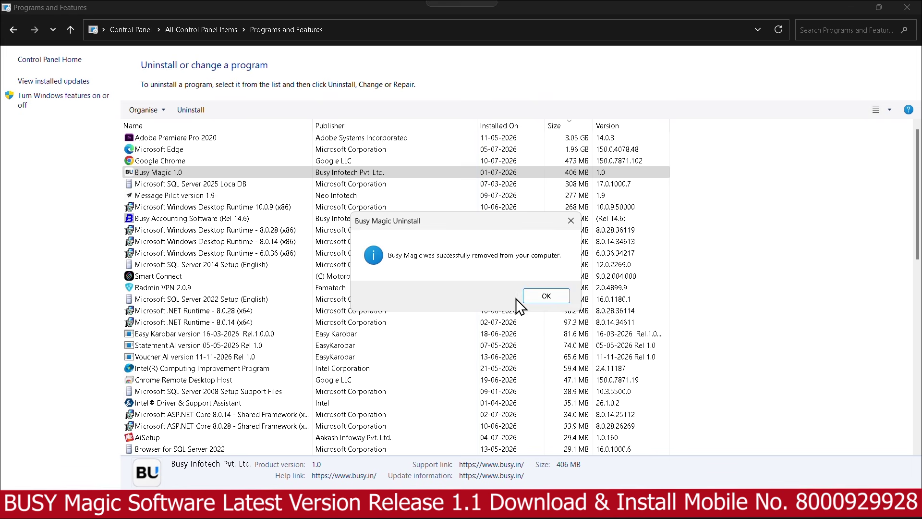
click(546, 295)
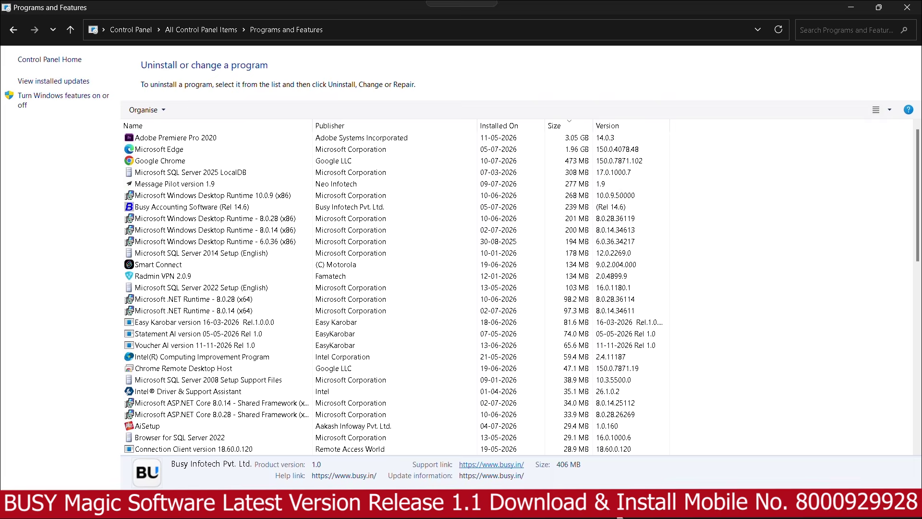
Return to the browser and run the downloaded BusyMagic_v1.1 installer from the Downloads folder.
click(610, 442)
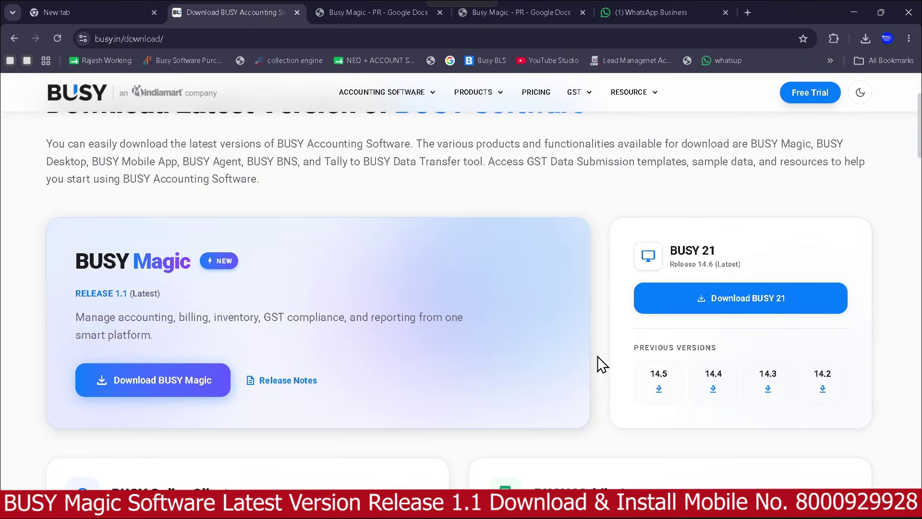
click(864, 39)
click(835, 91)
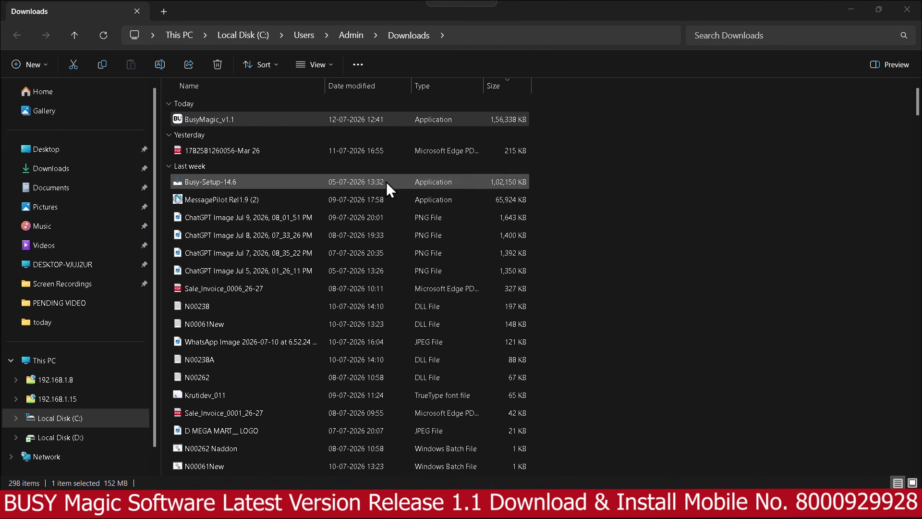
Look through the running processes in Task Manager and close it.
right_click(783, 505)
click(802, 459)
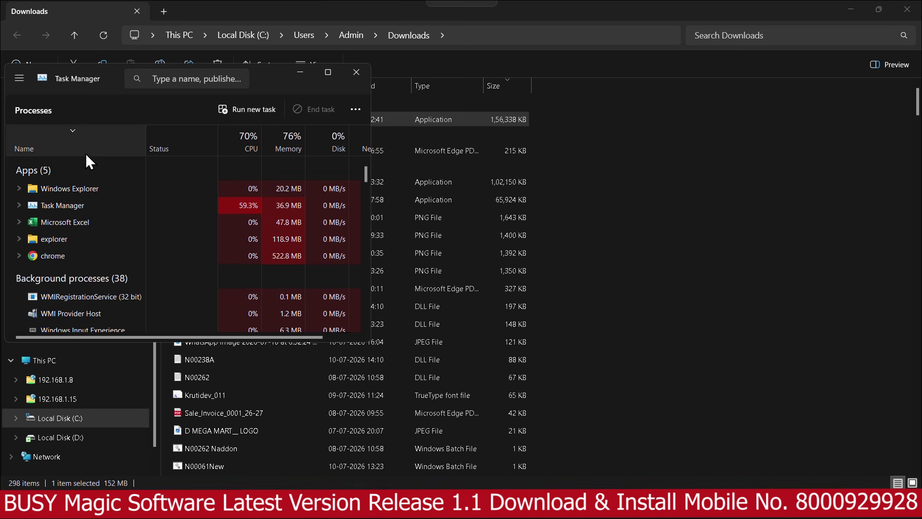
scroll(139, 264, down, 6)
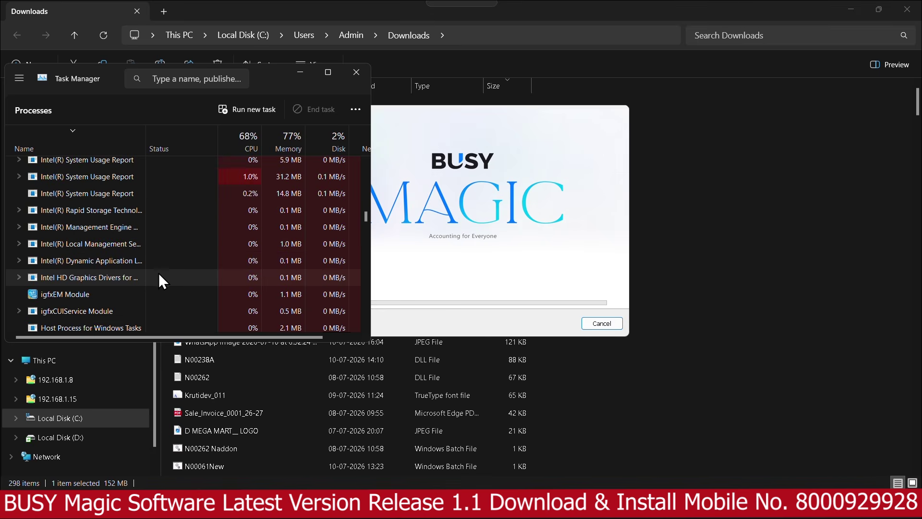
scroll(160, 273, down, 15)
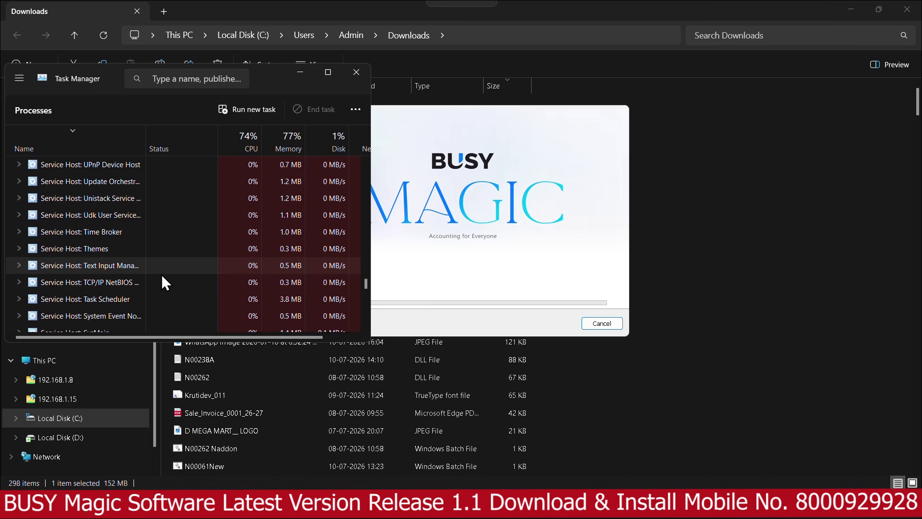
scroll(162, 275, down, 10)
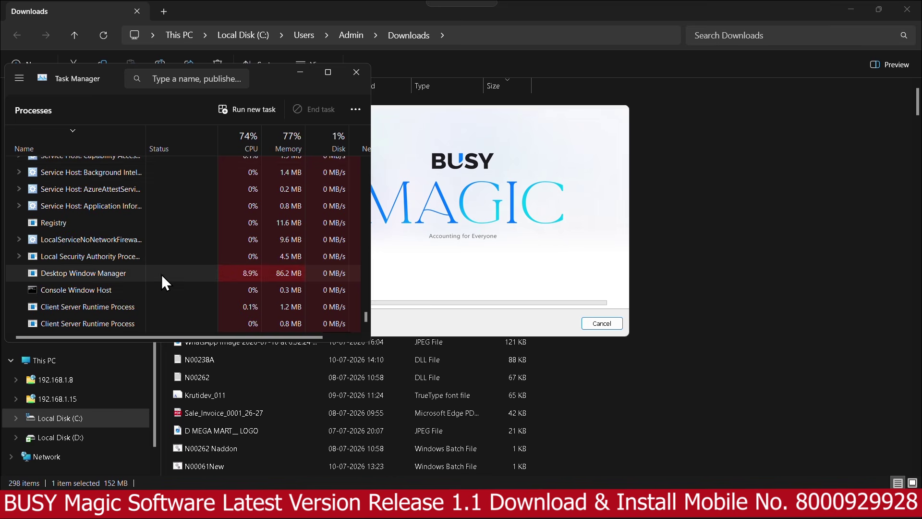
click(362, 69)
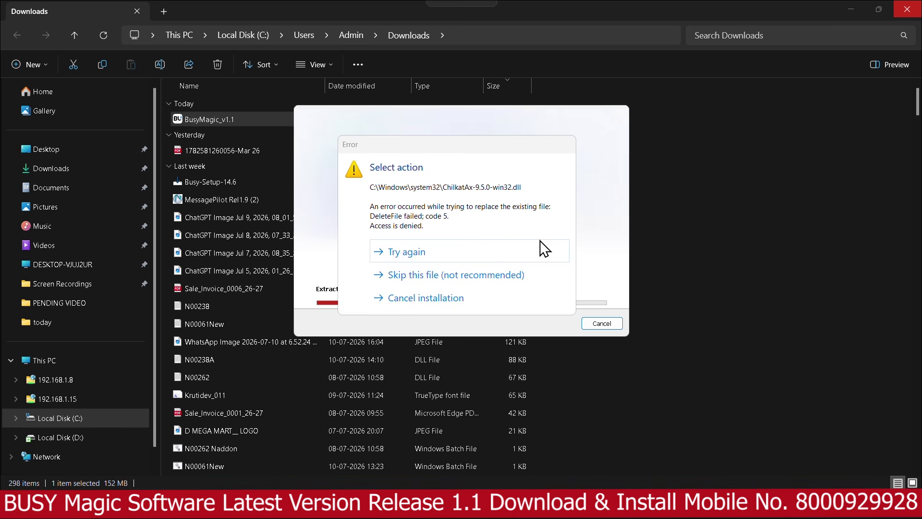
Skip the ChilkatAx-9.5.0-win32.dll file during the installation, and open the ASS KOTA company in Busy Magic.
click(448, 278)
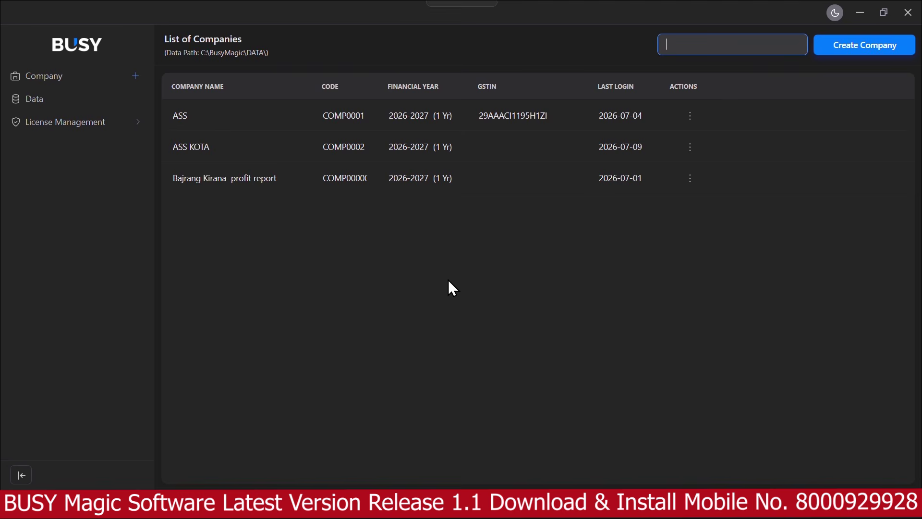
double_click(426, 150)
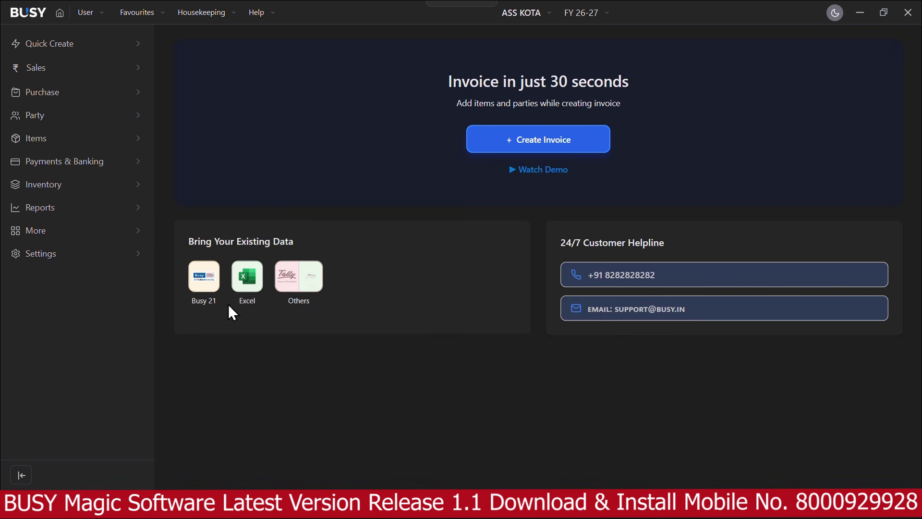
Open the standard invoice printing configuration for Sales Invoice in the document design settings and examine its print options.
click(48, 49)
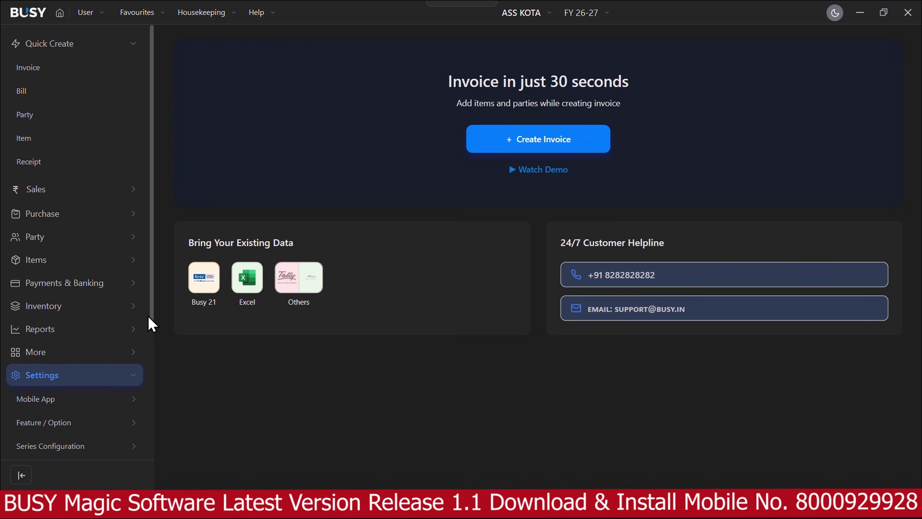
drag(153, 312, 152, 428)
click(114, 404)
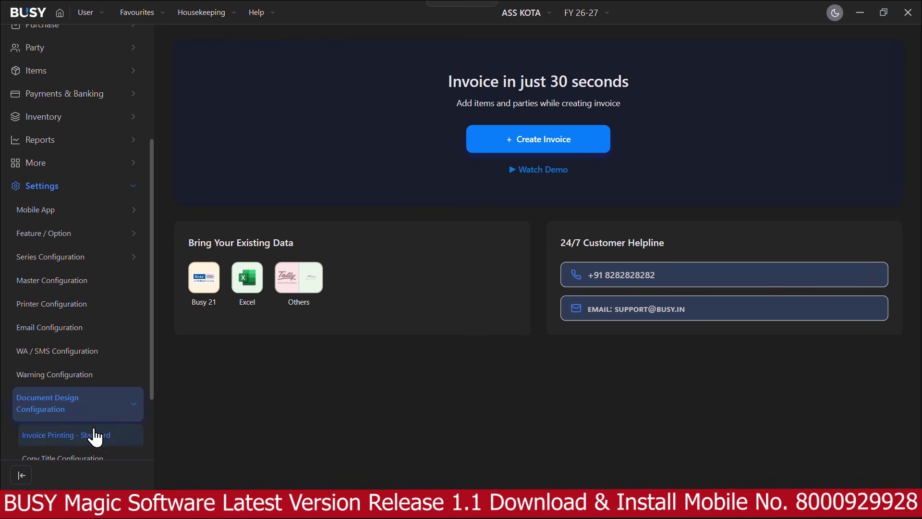
drag(153, 375, 154, 408)
click(118, 381)
click(346, 91)
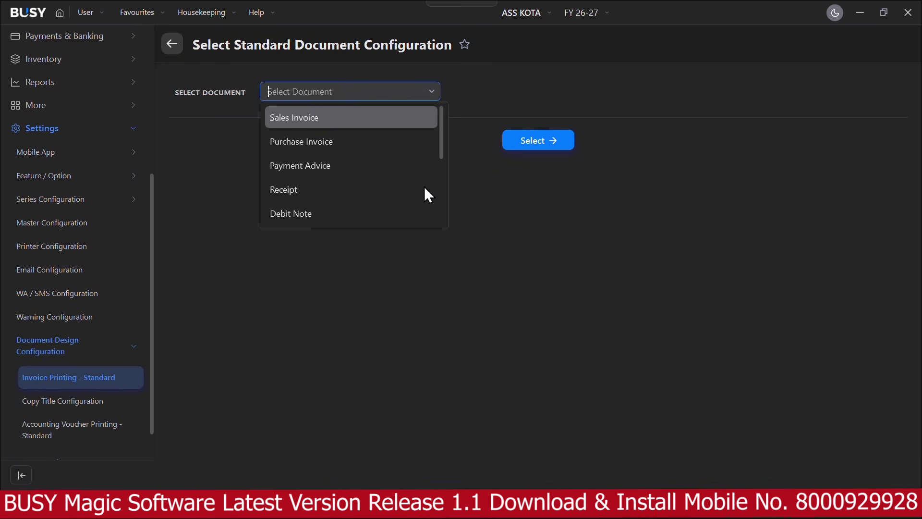
click(341, 123)
click(544, 141)
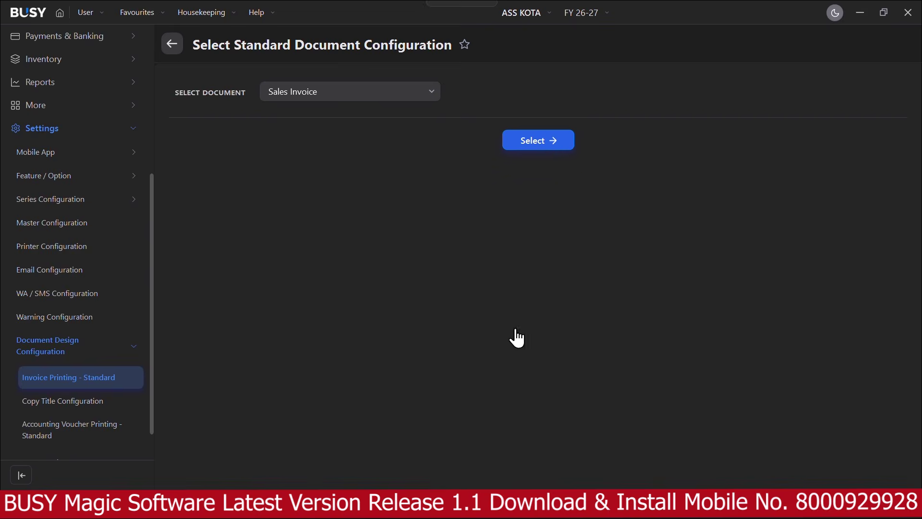
scroll(564, 382, down, 5)
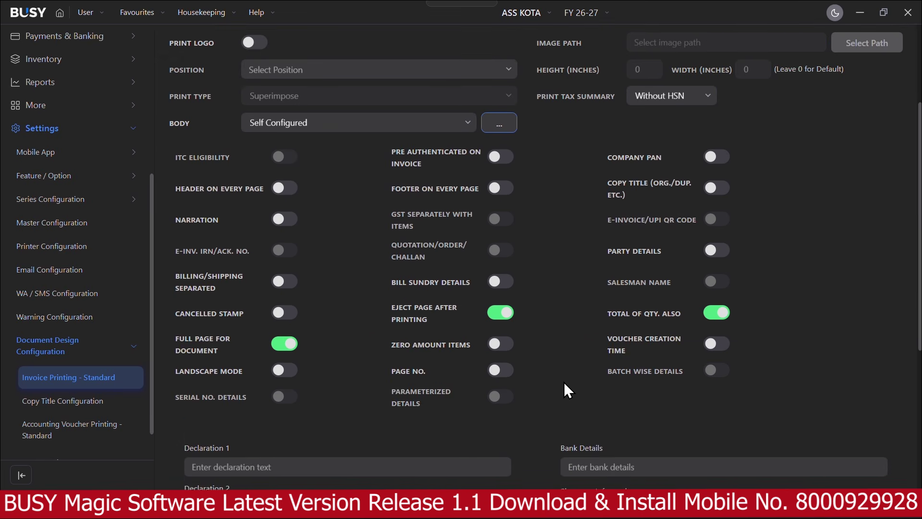
Start a new bill for supplier Busy Infotech Pvt. Ltd. and add the item SHANTI AMLA 50 ML.
scroll(565, 382, up, 5)
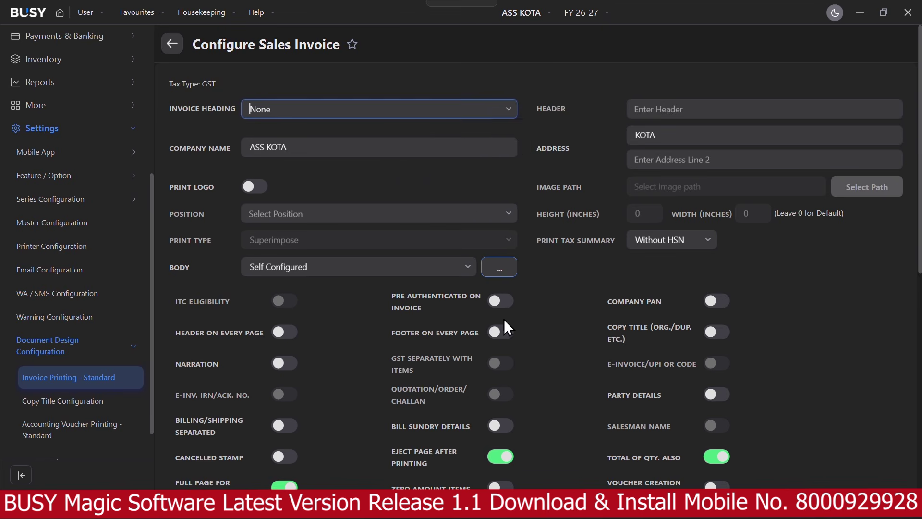
scroll(29, 183, up, 5)
click(50, 60)
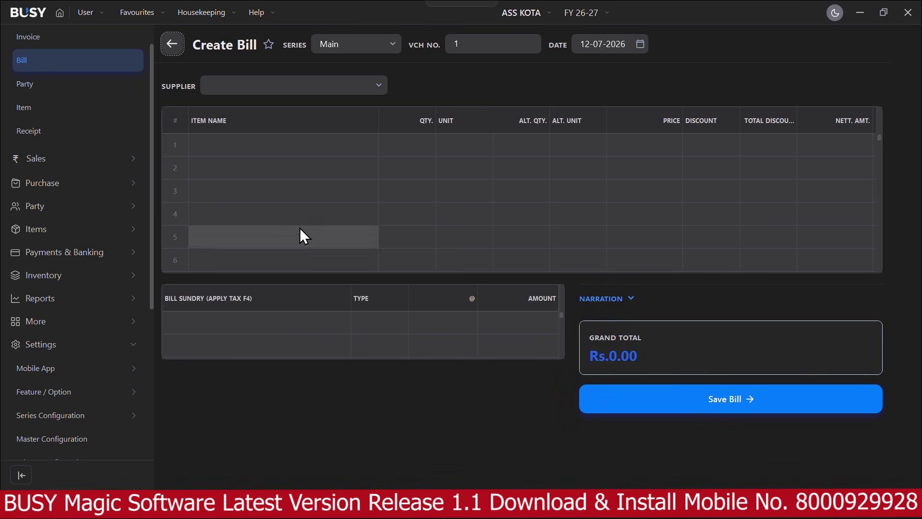
click(302, 114)
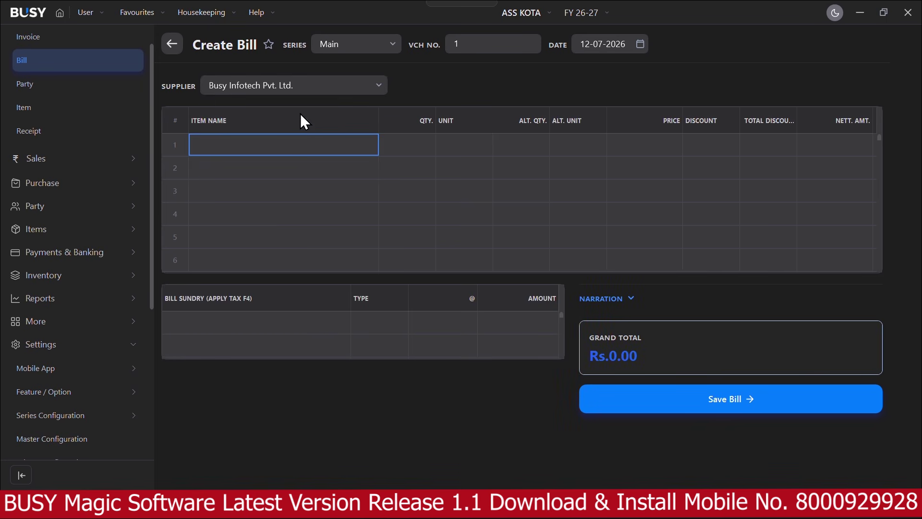
click(315, 86)
click(328, 117)
key(Down)
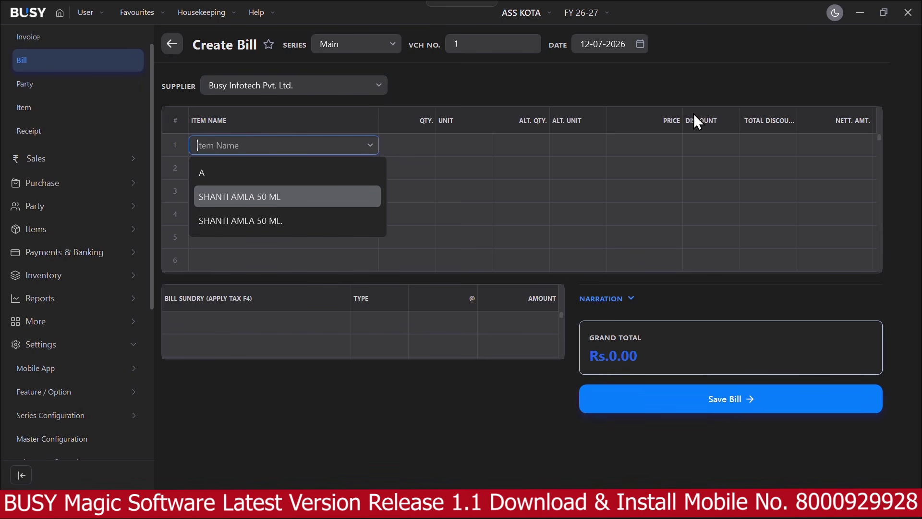
click(261, 200)
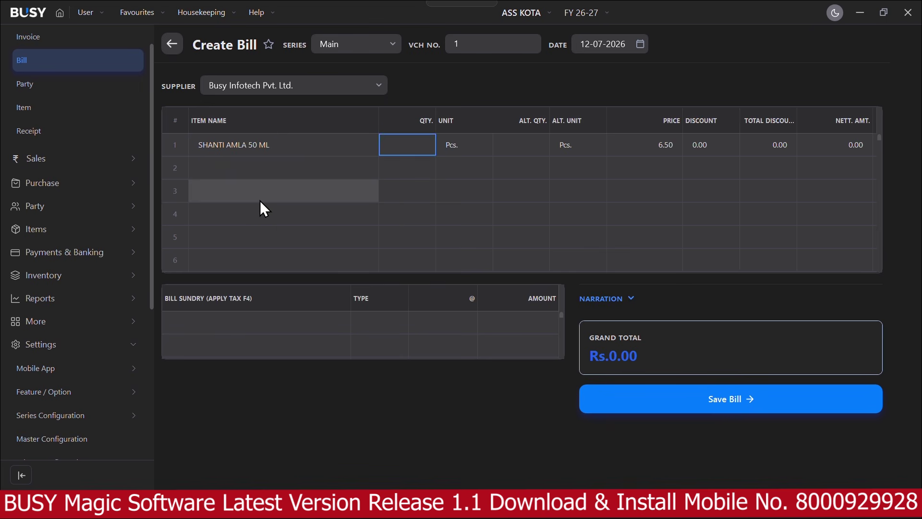
Enter a quantity of 20 for the SHANTI AMLA 50 ML line of the bill.
text(20)
key(Return)
key(Return)
key(shift+Tab)
key(shift+Tab)
key(shift+Tab)
key(Tab)
key(shift+Tab)
key(Tab)
key(Tab)
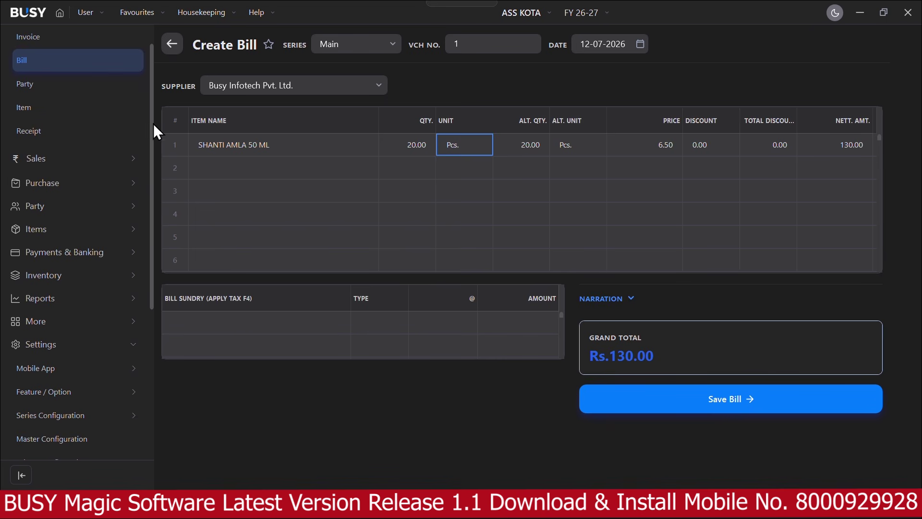
Leave the unsaved bill and the sales invoice configuration to return to the home page.
click(155, 141)
drag(154, 203, 155, 383)
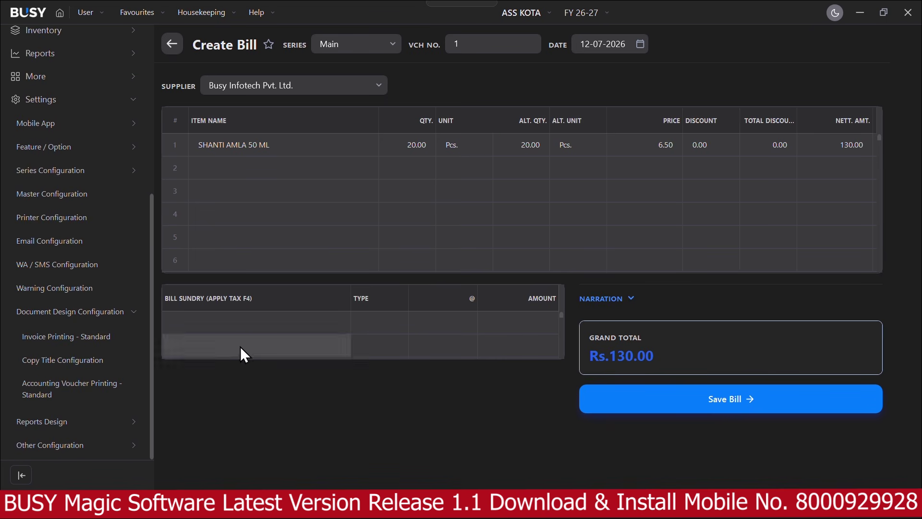
click(162, 42)
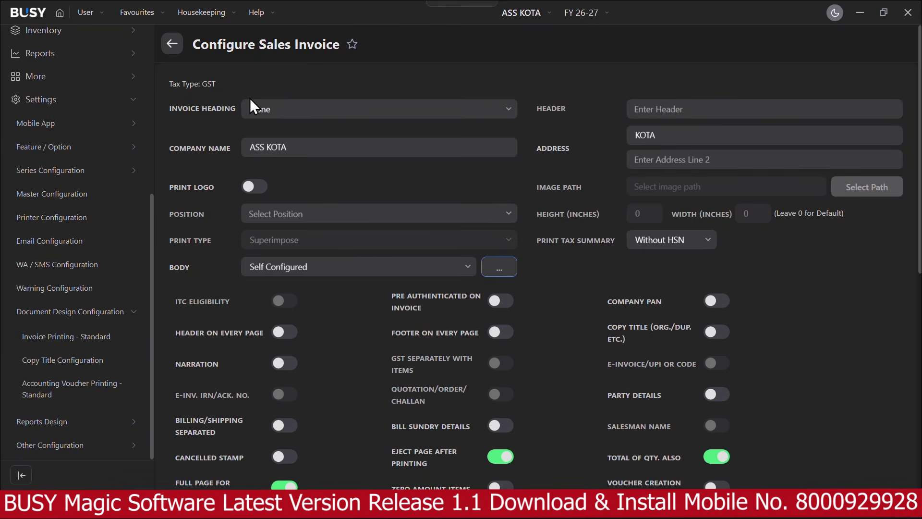
click(170, 46)
click(171, 46)
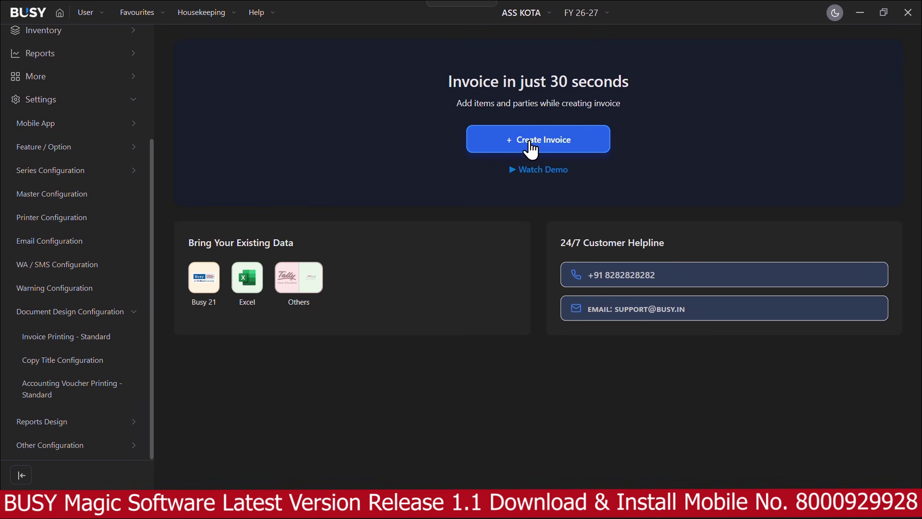
Create a sales invoice for the customer with 10 Pcs. of SHANTI AMLA 50 ML at the default price.
key(Return)
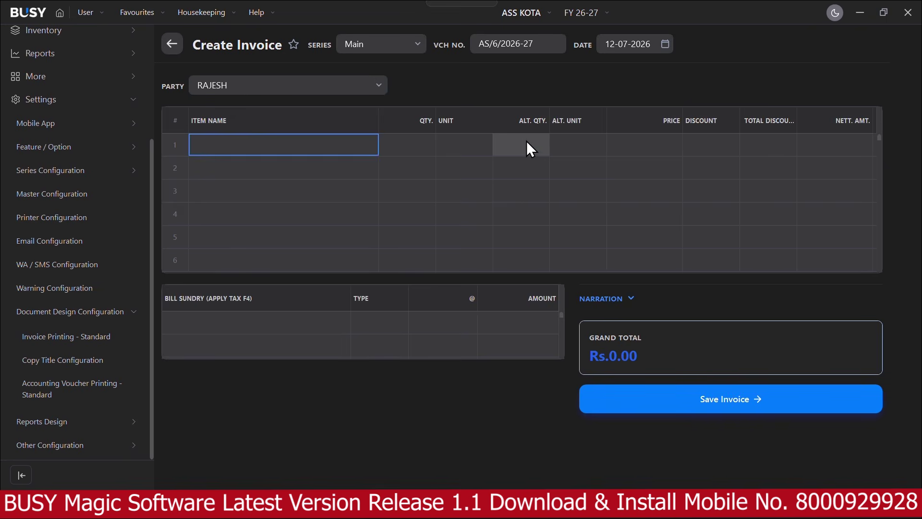
key(Down)
key(Return)
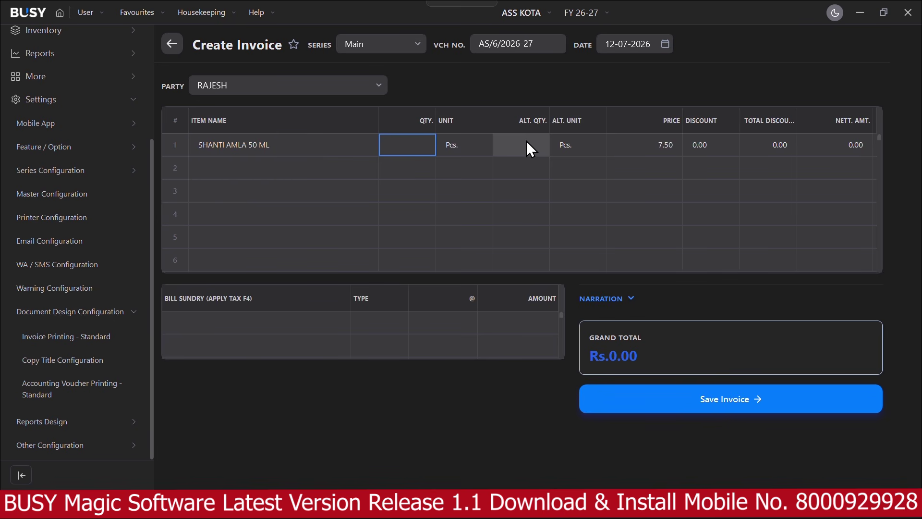
text(10)
key(Return)
key(Return)
key(Return)
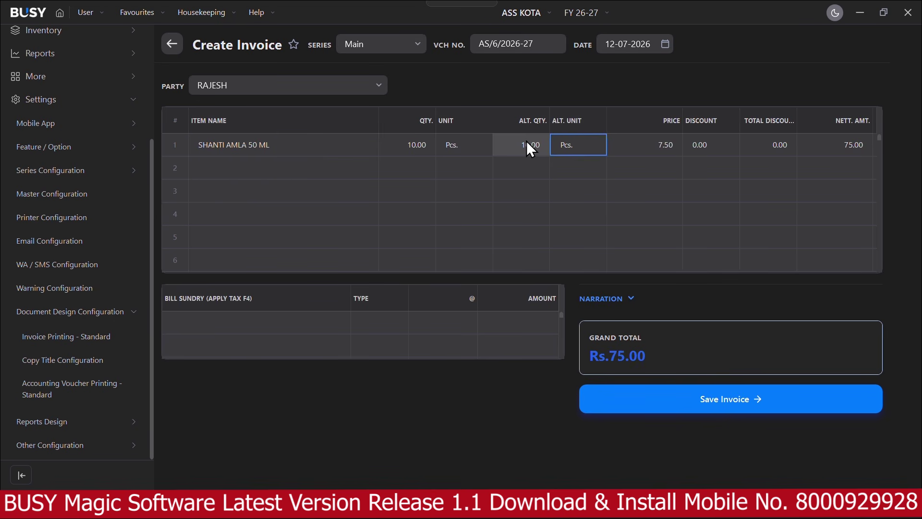
key(Return)
key(Return)
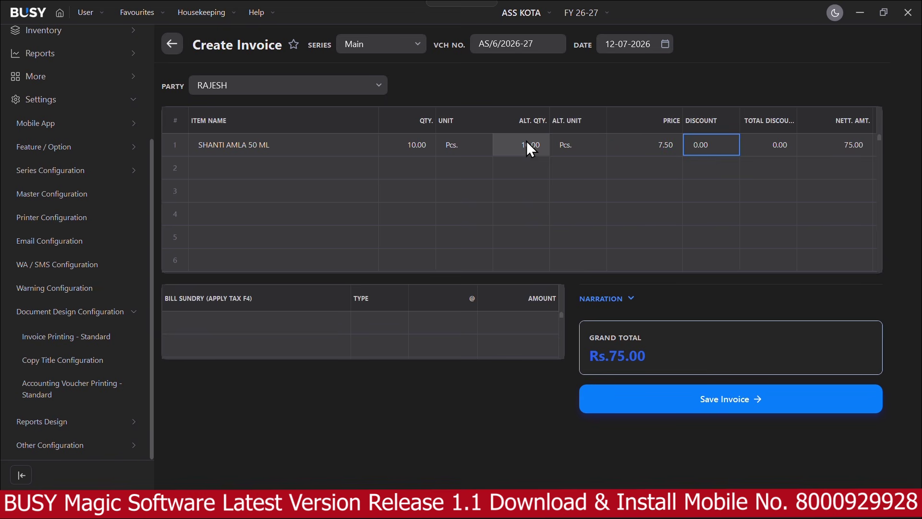
key(Return)
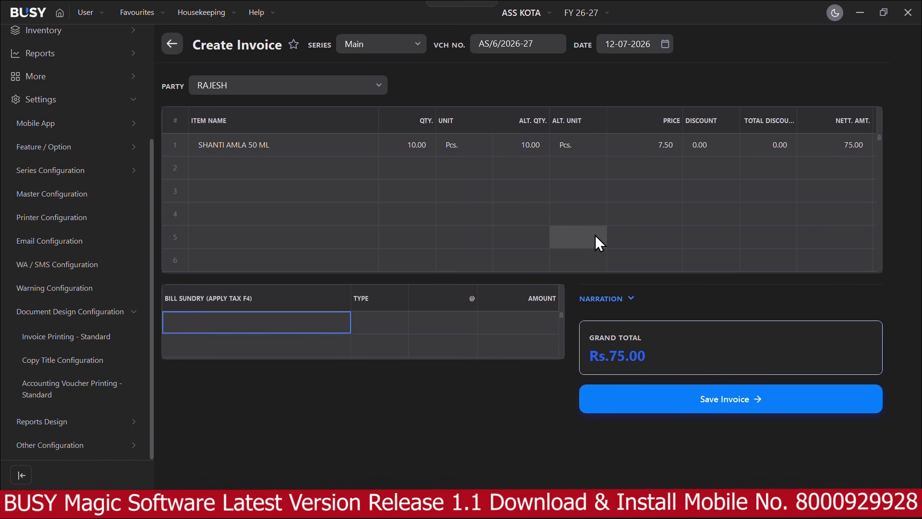
key(Return)
key(Return)
Set the sales invoice date to 01-04-2026.
click(613, 45)
key(BackSpace)
key(BackSpace)
key(Right)
key(Right)
key(Delete)
key(BackSpace)
key(BackSpace)
key(BackSpace)
key(BackSpace)
key(BackSpace)
key(BackSpace)
key(BackSpace)
text(1.04)
key(Return)
key(Return)
key(Return)
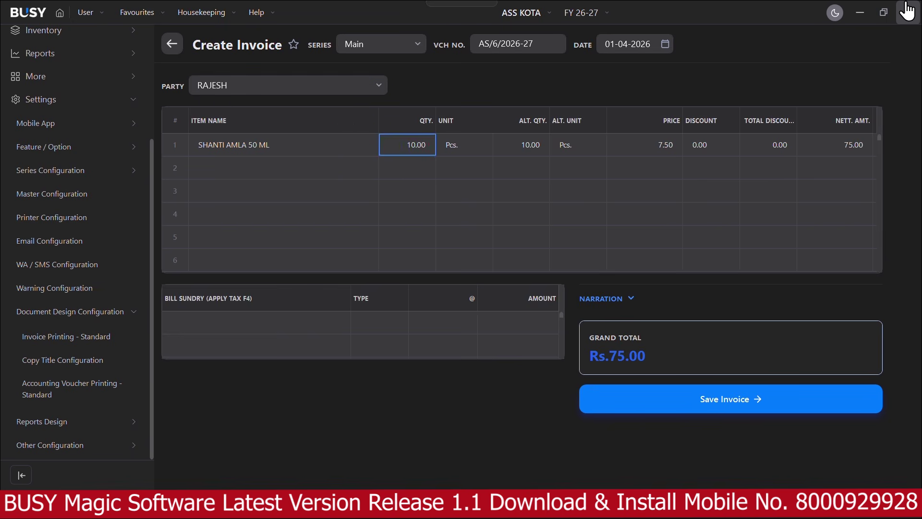
Save the sales invoice without any bill sundry and acknowledge its creation.
key(Return)
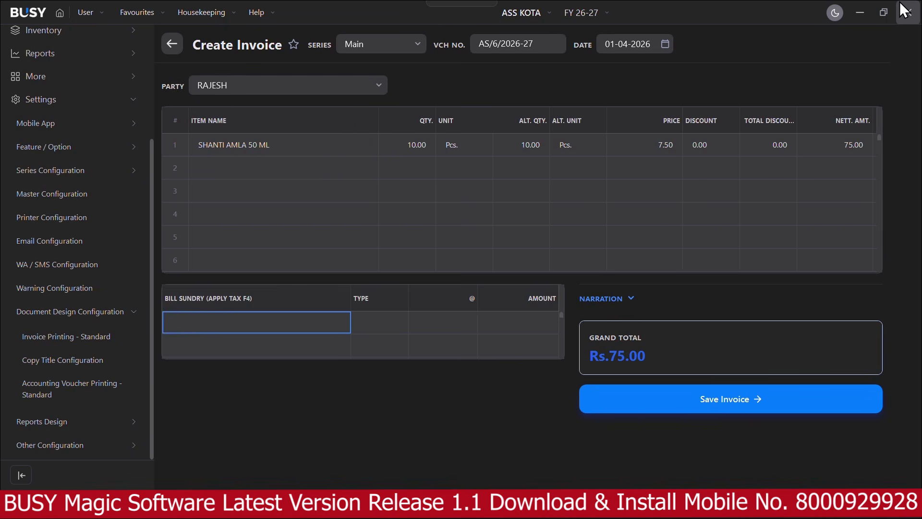
key(Return)
key(Return)
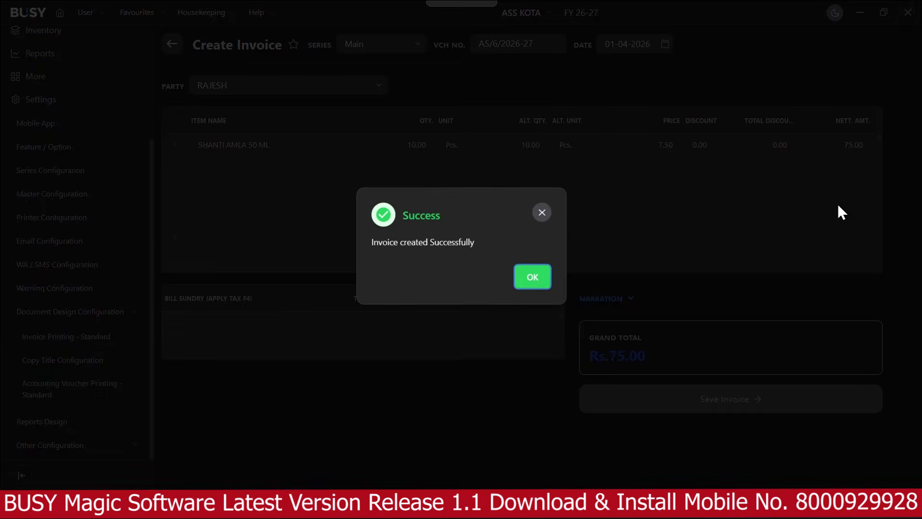
click(523, 272)
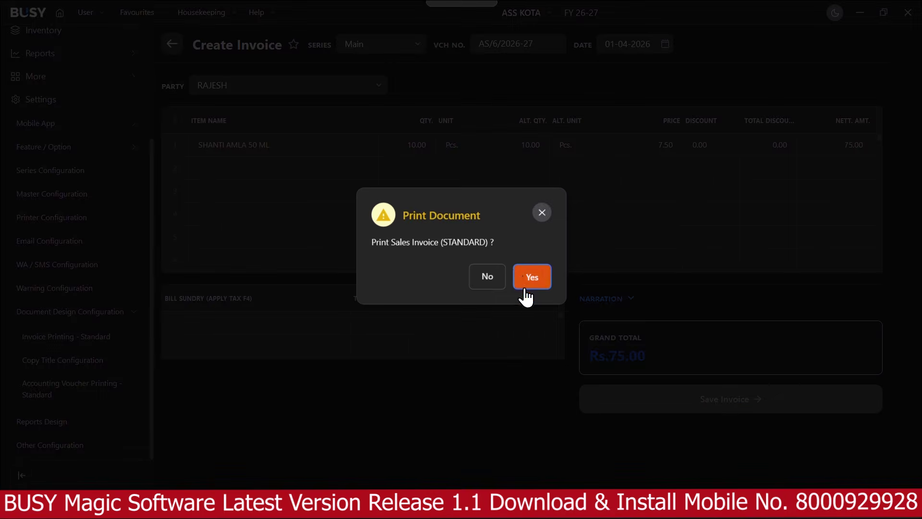
Accept printing of the saved sales invoice, preview it in the STANDARD format, and close the preview.
click(527, 279)
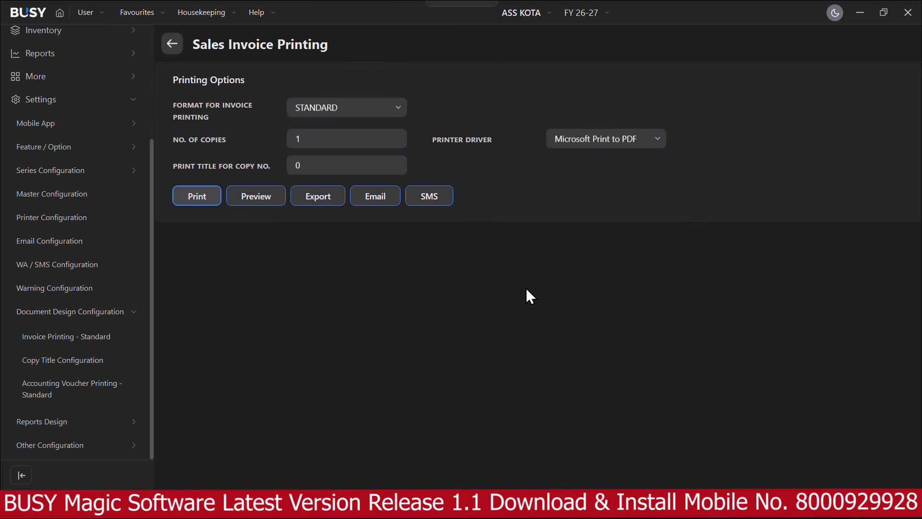
click(246, 201)
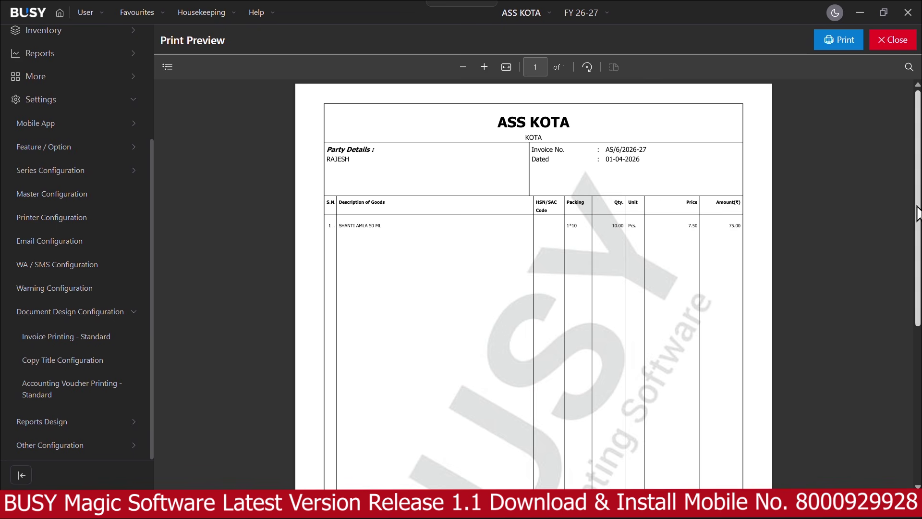
click(894, 42)
Open a blank new invoice form from the Sales section.
scroll(124, 244, up, 3)
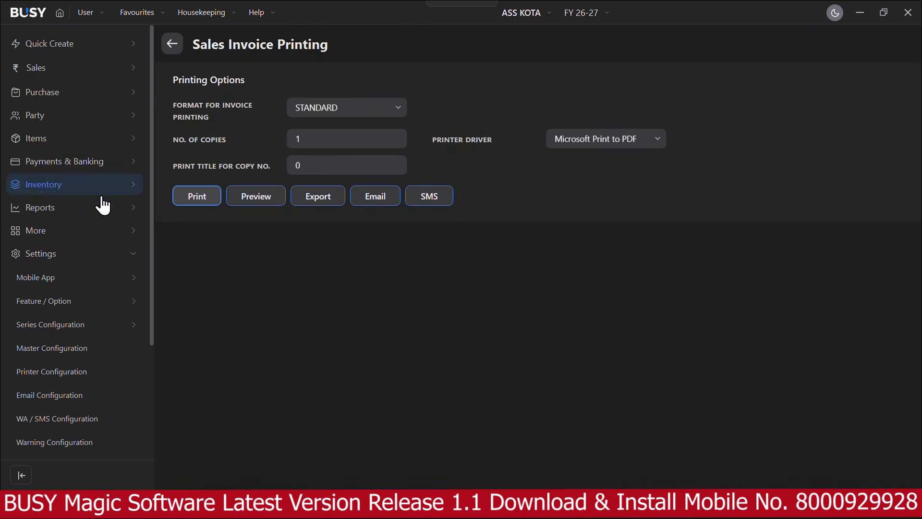
click(72, 72)
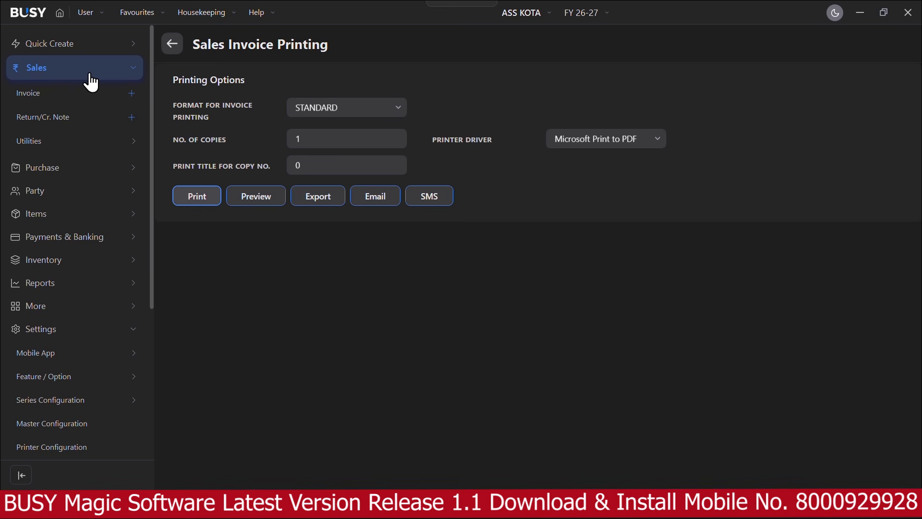
click(128, 77)
click(124, 80)
click(131, 92)
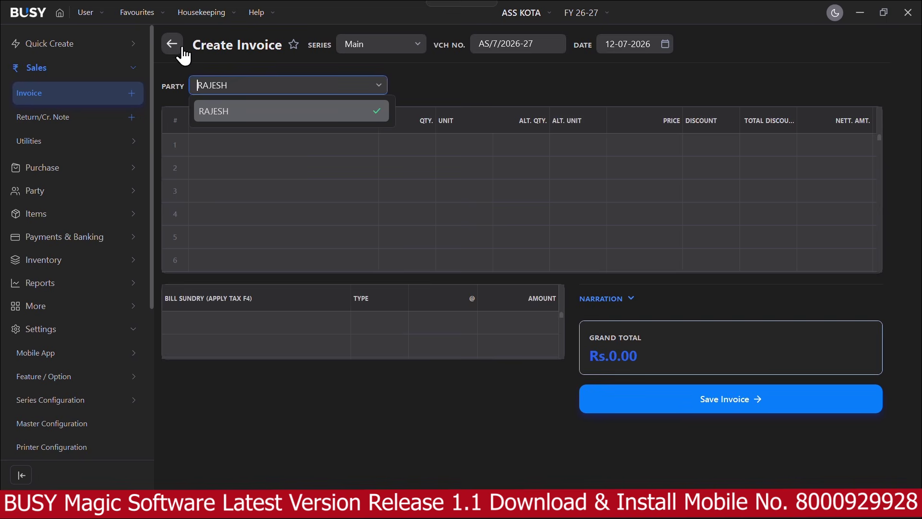
Return to the sales invoice printing options and open the print preview again.
click(171, 48)
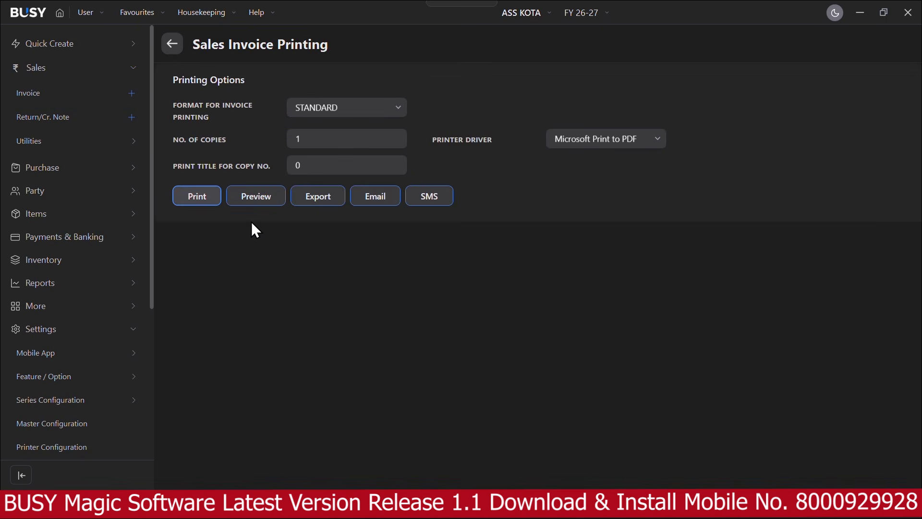
click(254, 198)
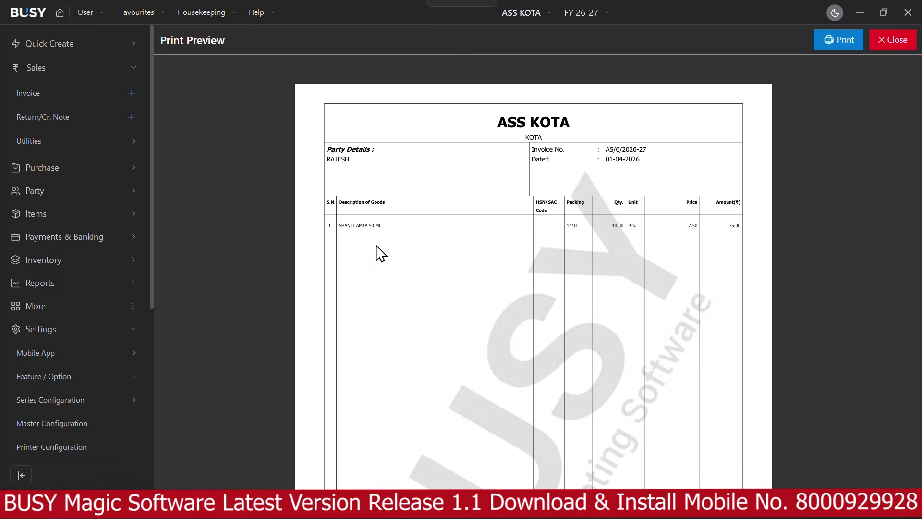